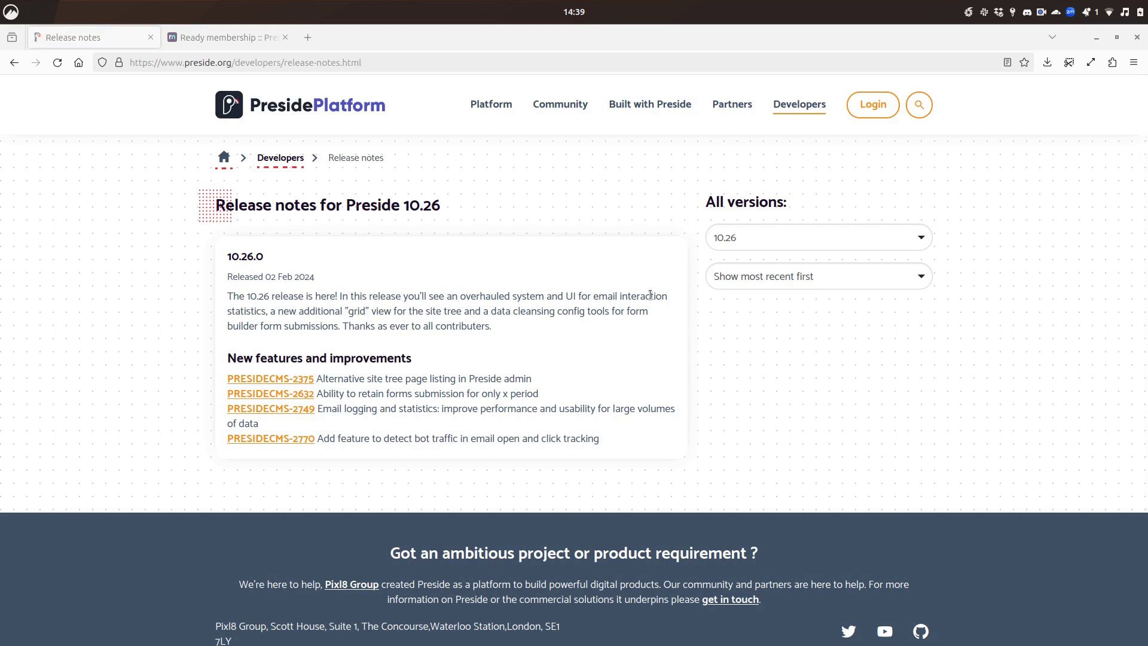
Read the 10.26 release notes, highlighting the alternative site tree listing feature
{"action": "left_click_drag", "start_coordinate": [227, 255], "coordinate": [635, 443]}
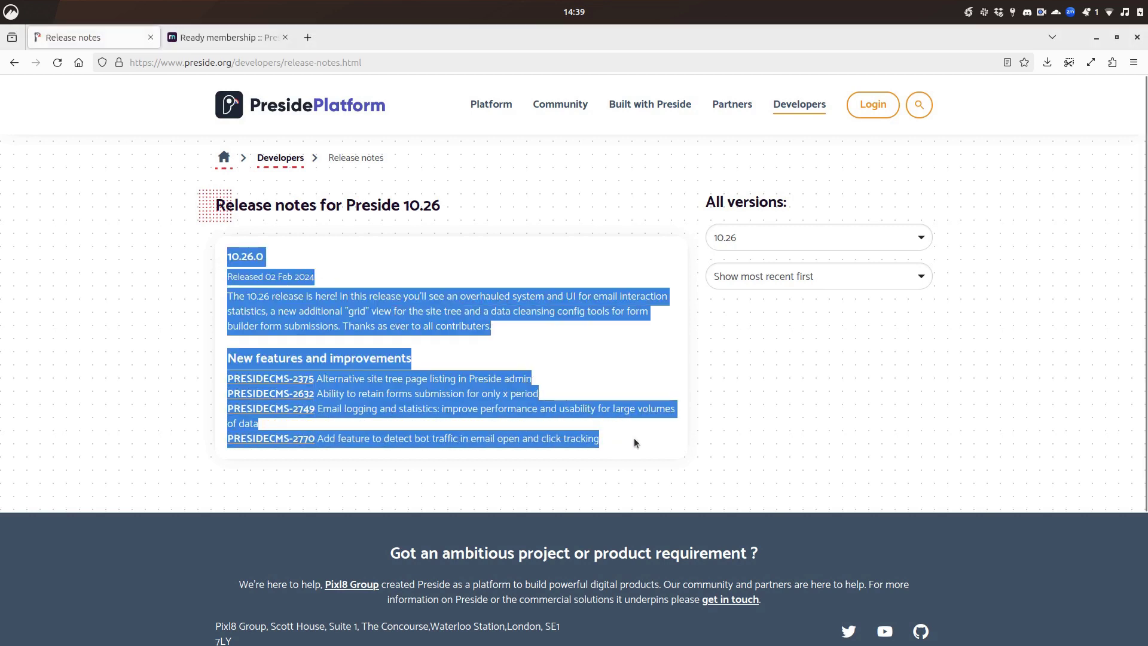
{"action": "left_click", "coordinate": [635, 443]}
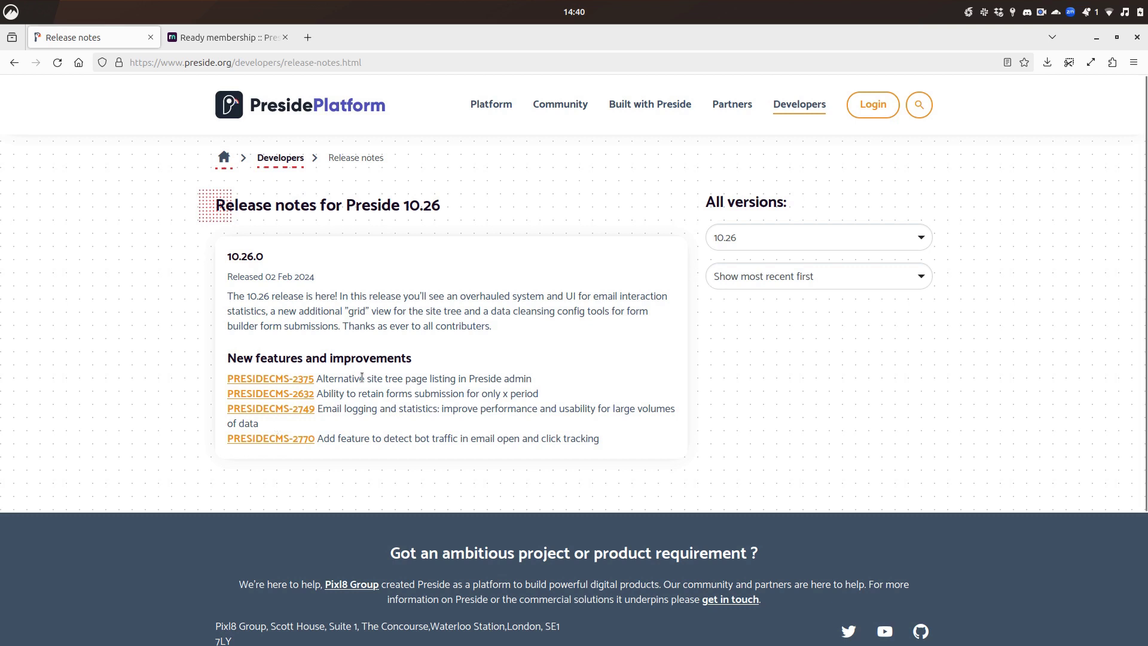
{"action": "left_click_drag", "start_coordinate": [317, 378], "coordinate": [553, 381]}
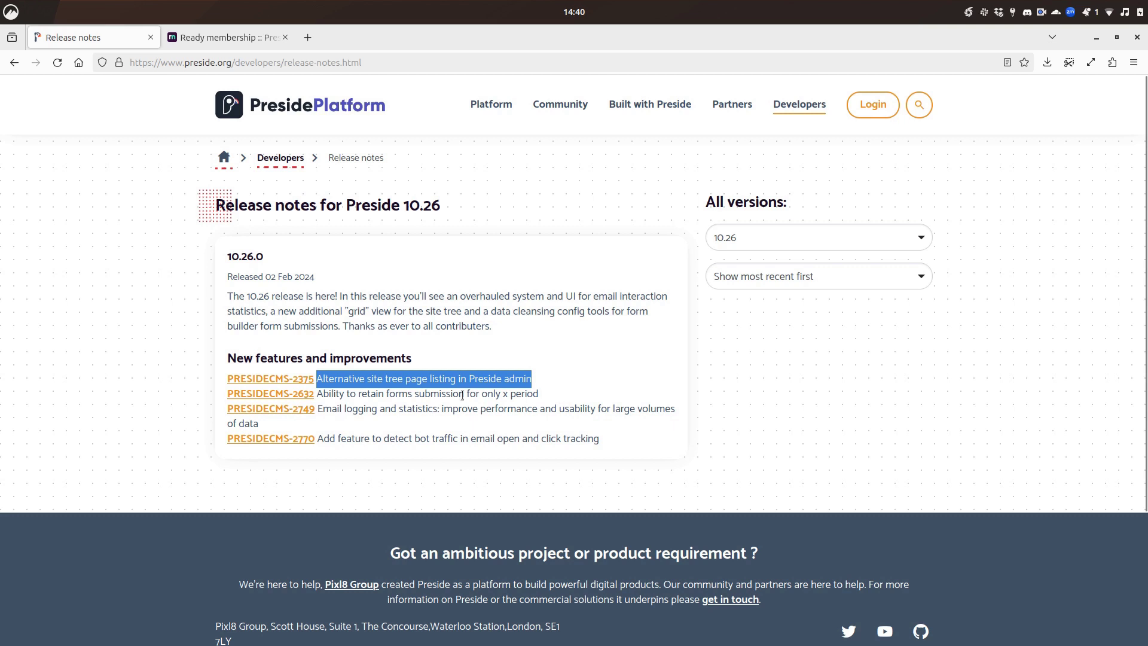
{"action": "left_click", "coordinate": [460, 381]}
{"action": "left_click_drag", "start_coordinate": [323, 379], "coordinate": [535, 381]}
{"action": "left_click", "coordinate": [571, 378]}
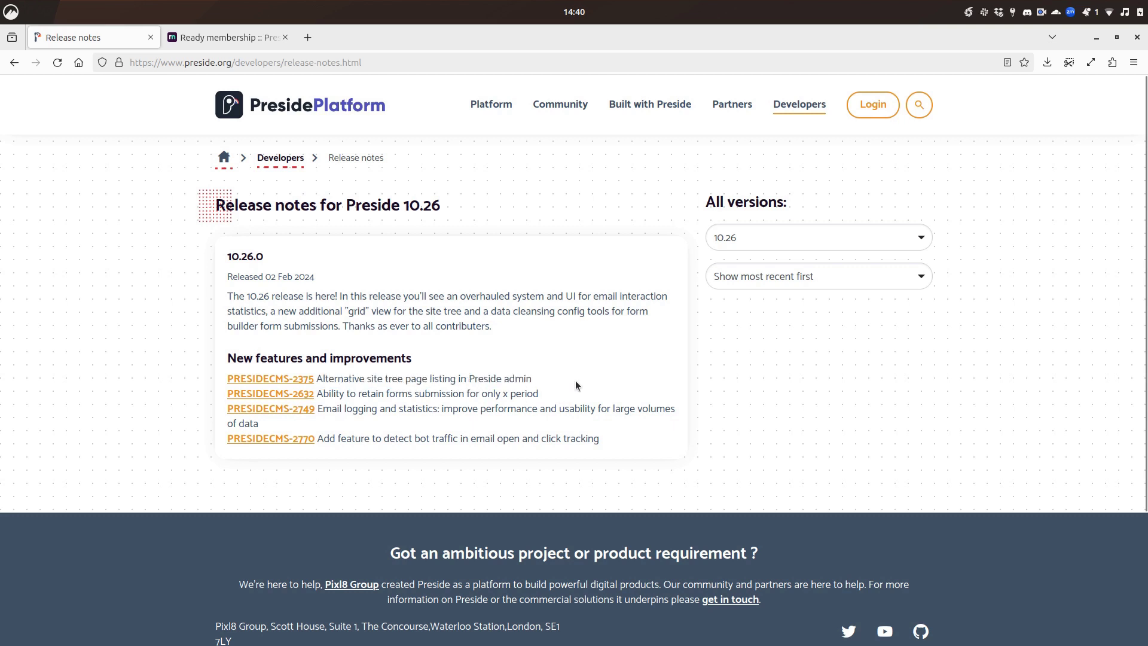
In the admin site tree, compare the new grid view with the hierarchical tree
{"action": "left_click", "coordinate": [242, 38]}
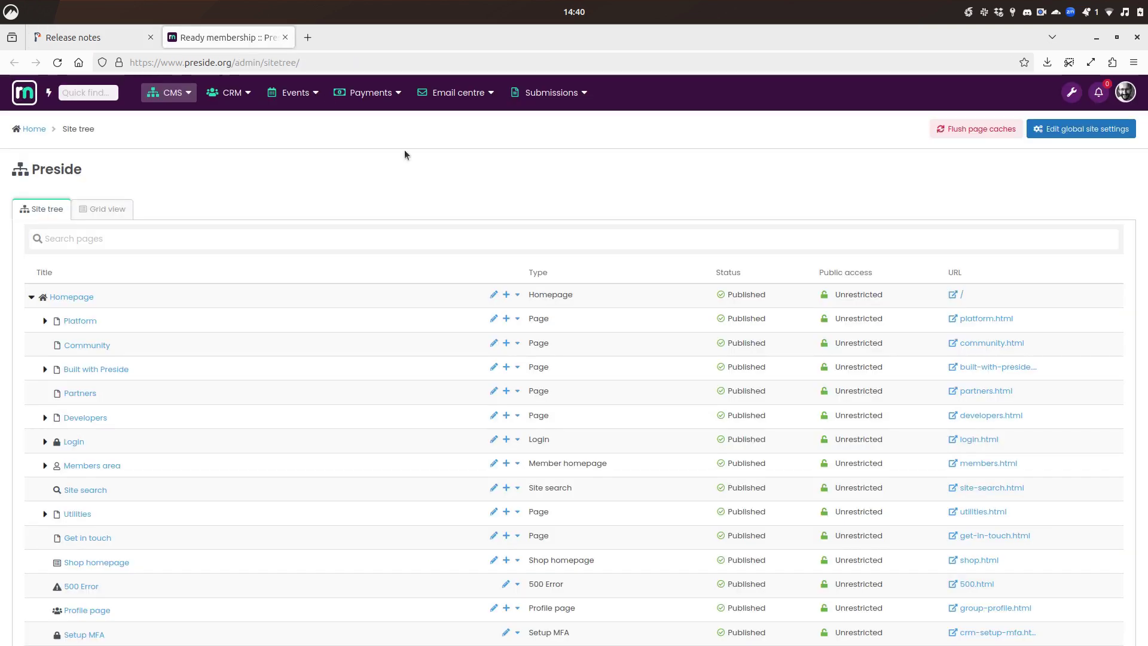
{"action": "scroll", "coordinate": [240, 263], "scroll_direction": "down", "scroll_amount": 3}
{"action": "scroll", "coordinate": [236, 281], "scroll_direction": "up", "scroll_amount": 3}
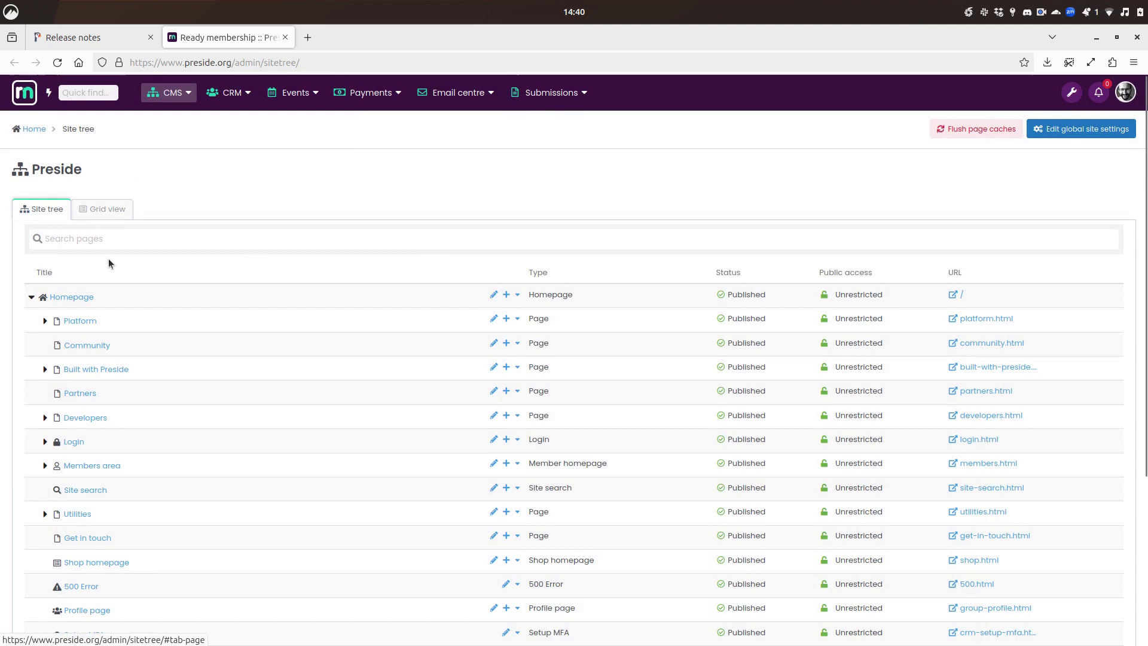
{"action": "left_click", "coordinate": [102, 211]}
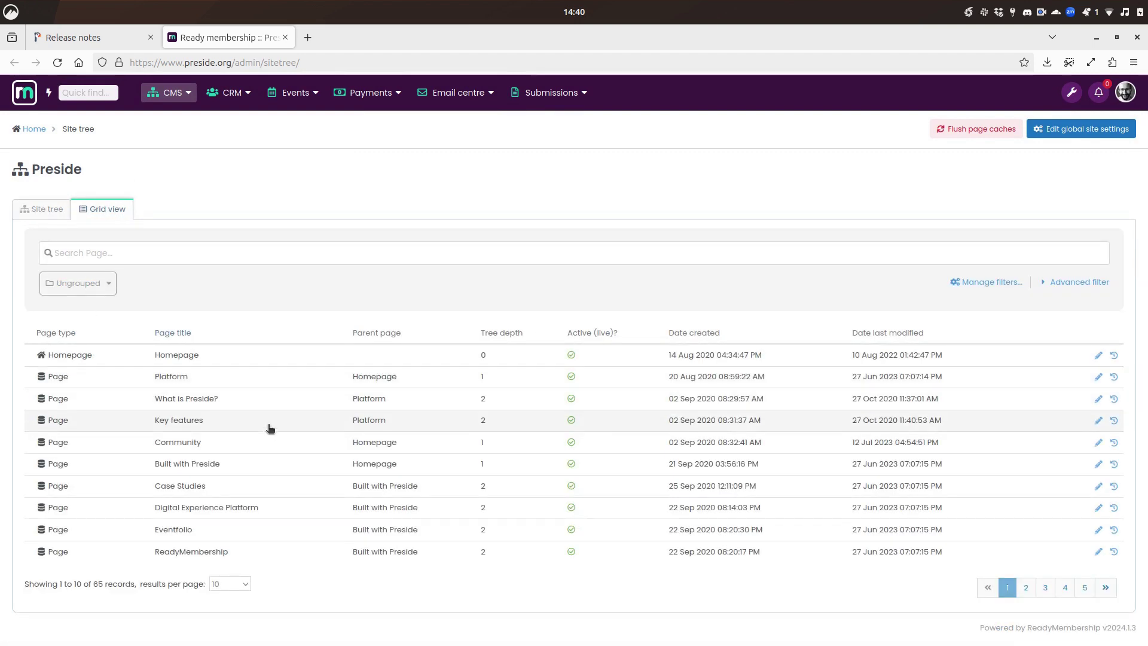
{"action": "left_click", "coordinate": [33, 211]}
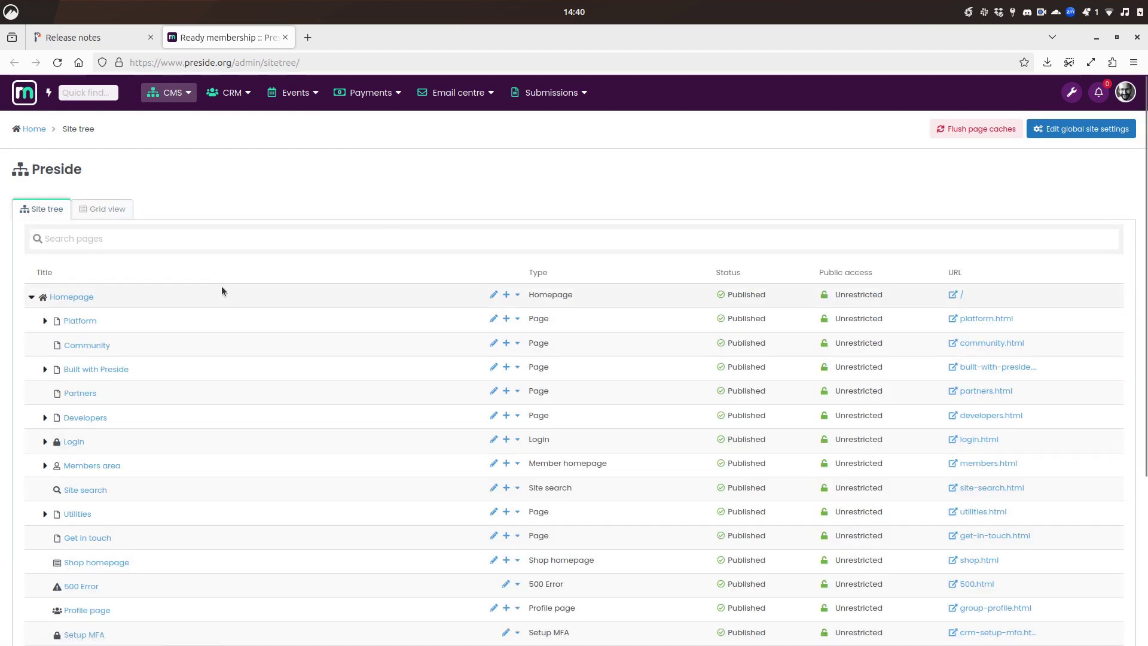
{"action": "scroll", "coordinate": [113, 169], "scroll_direction": "down", "scroll_amount": 3}
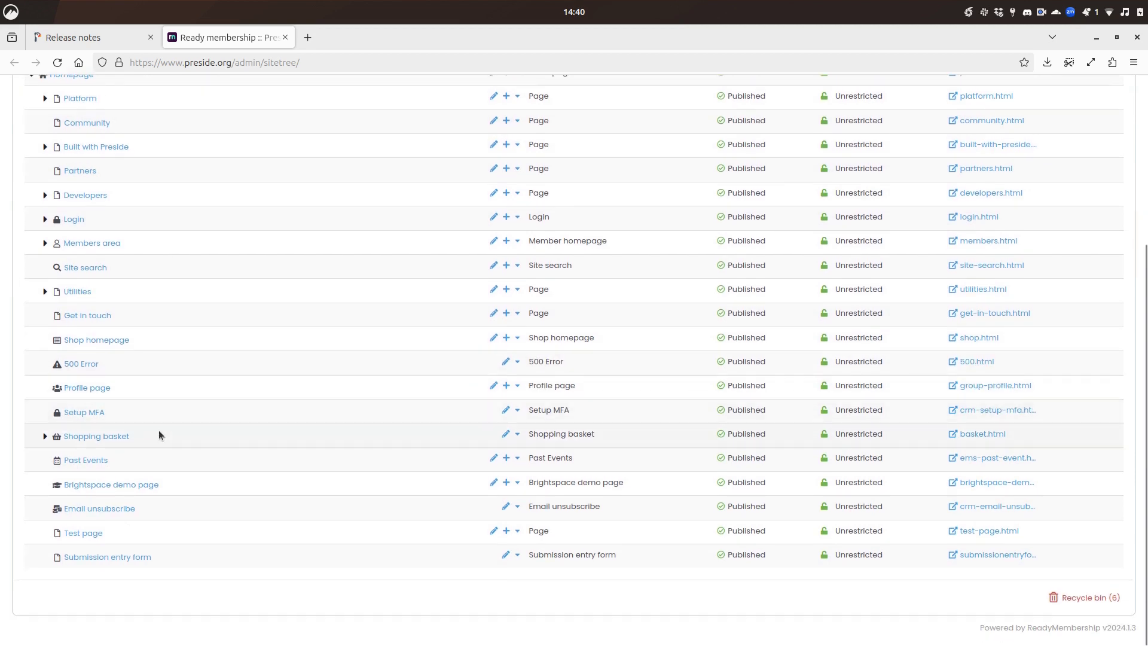
{"action": "scroll", "coordinate": [159, 429], "scroll_direction": "up", "scroll_amount": 4}
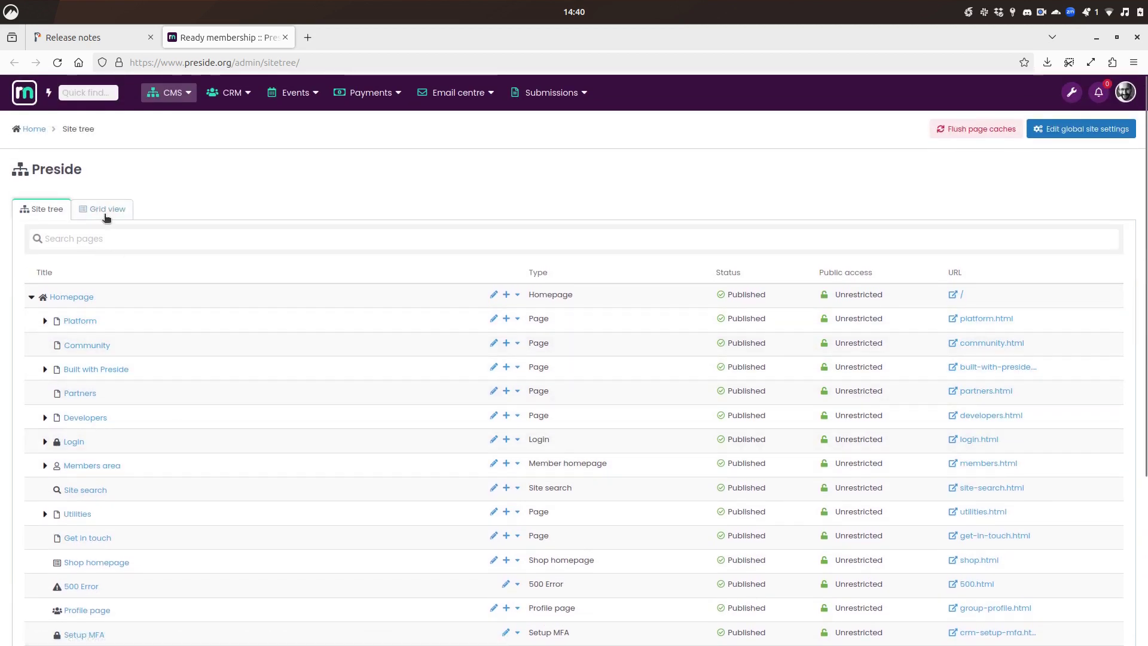
Return to grid view and try the Built with Preside saved filter, then remove it
{"action": "left_click", "coordinate": [106, 210]}
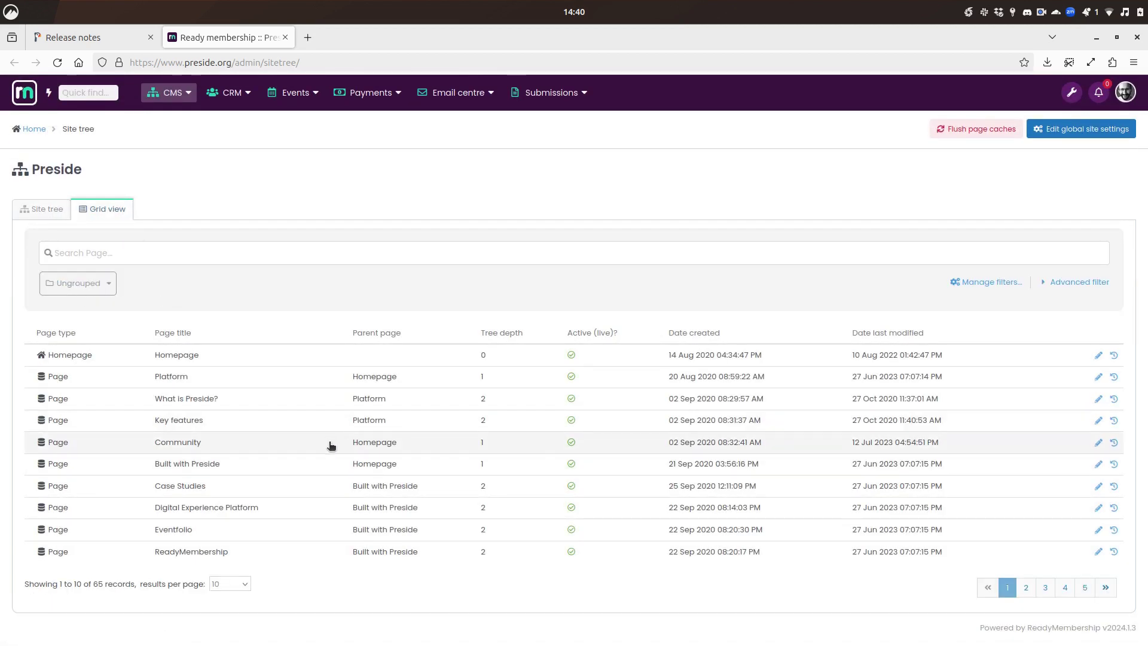
{"action": "left_click", "coordinate": [110, 284]}
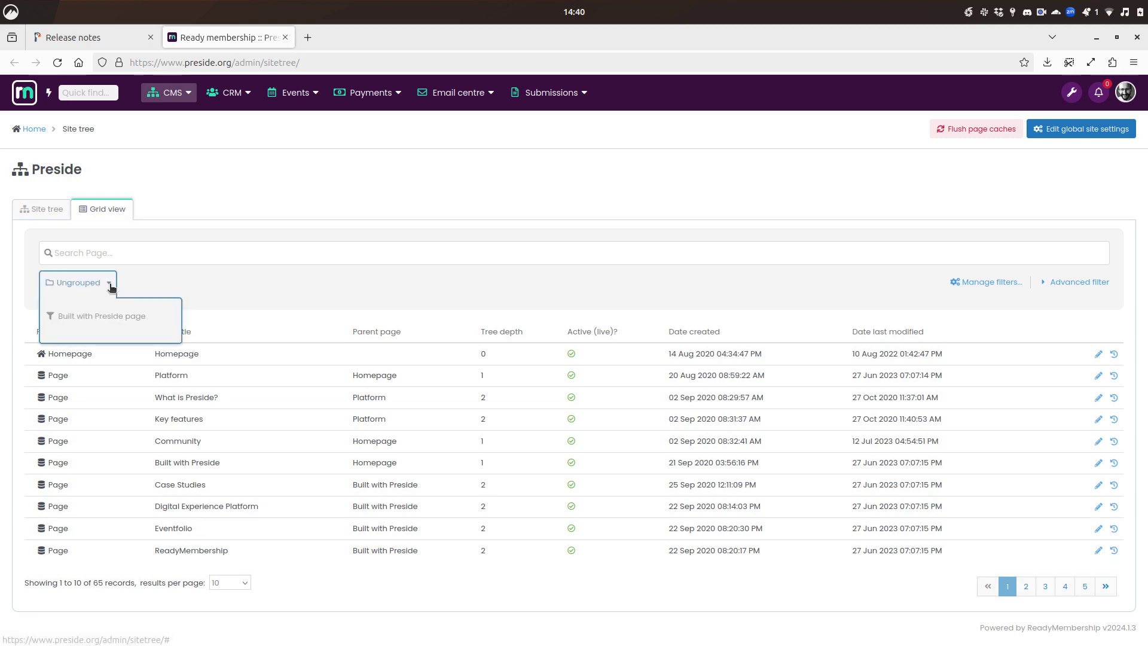
{"action": "left_click", "coordinate": [125, 317]}
{"action": "left_click", "coordinate": [126, 316]}
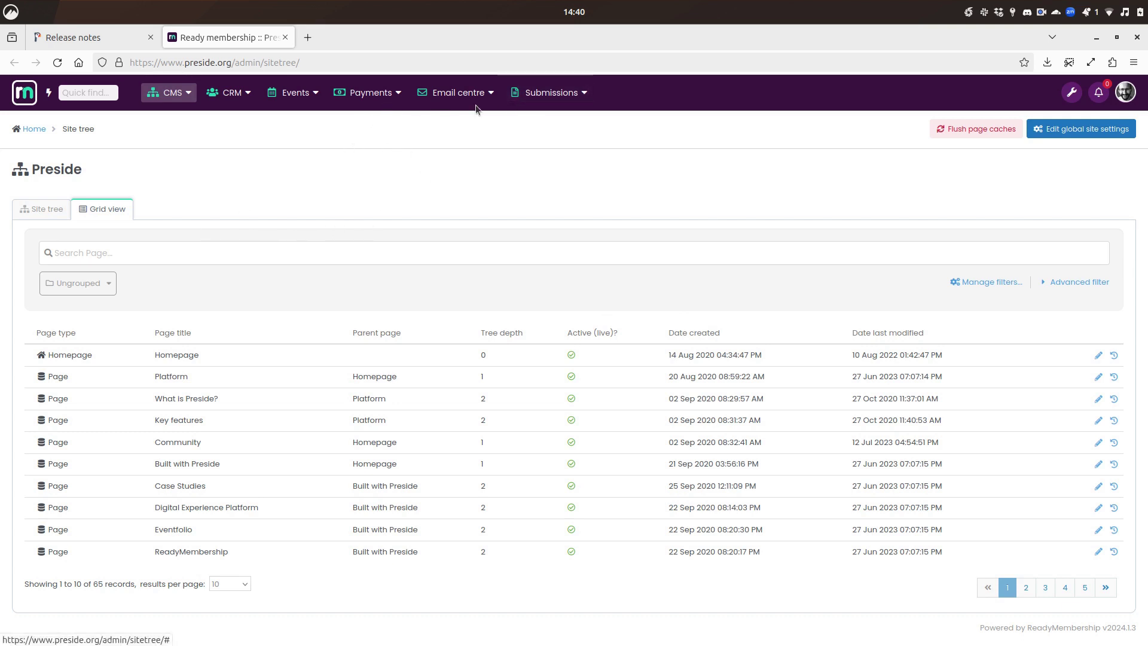
Open the Case Study form's general settings in Form Builder and find the submission retention section
{"action": "left_click", "coordinate": [170, 92]}
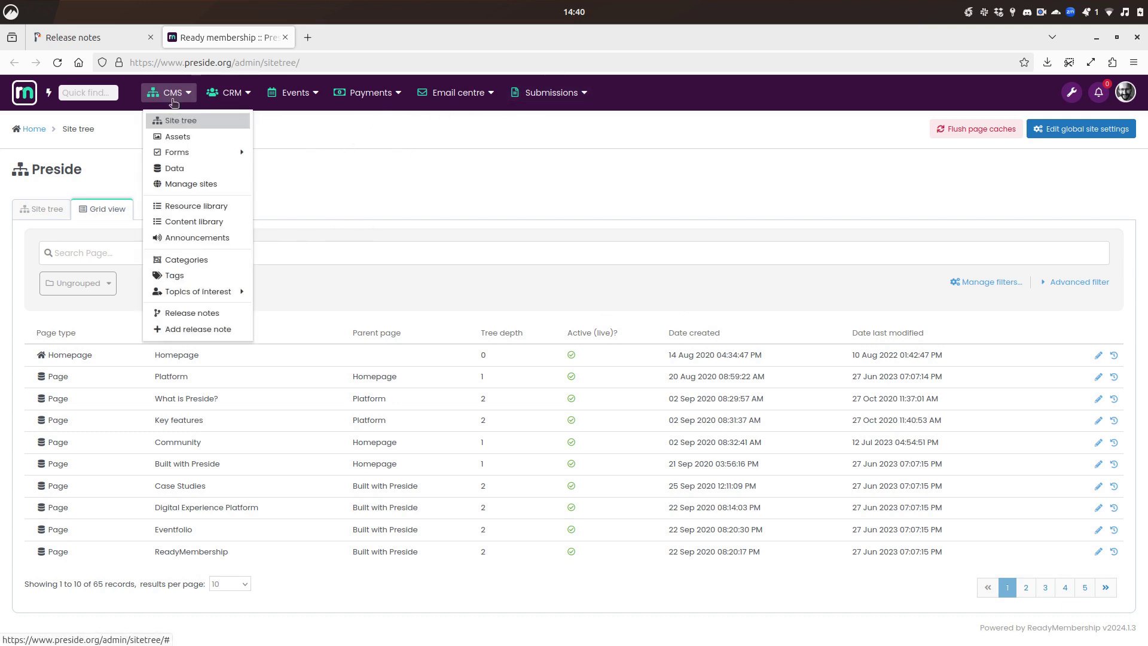
{"action": "mouse_move", "coordinate": [192, 152]}
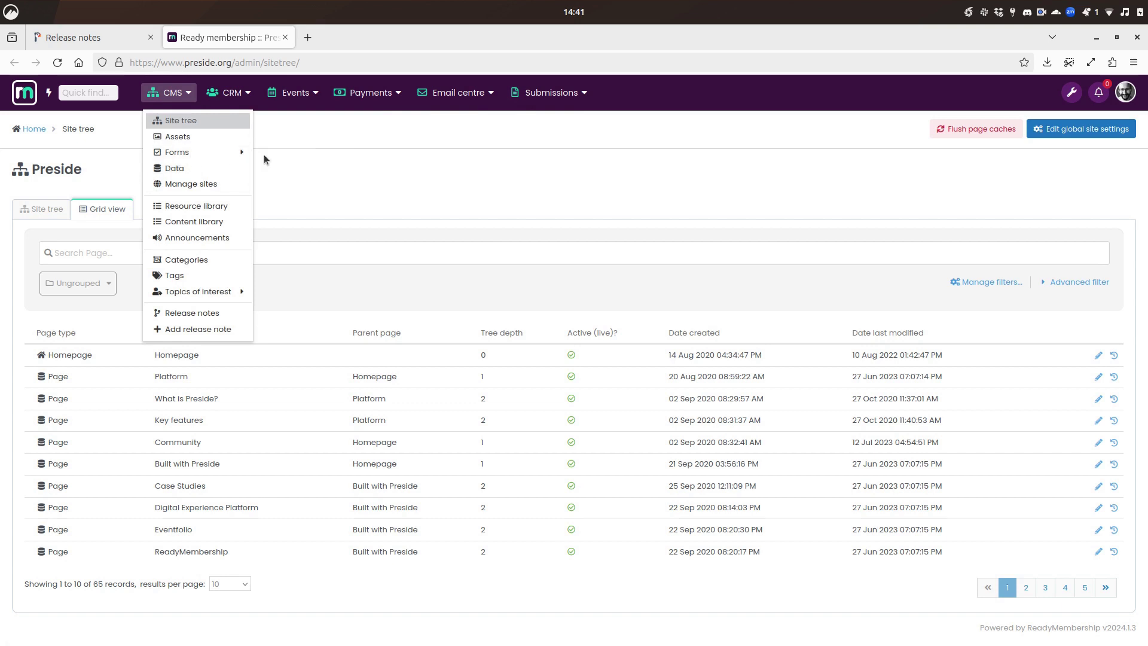
{"action": "left_click", "coordinate": [293, 156]}
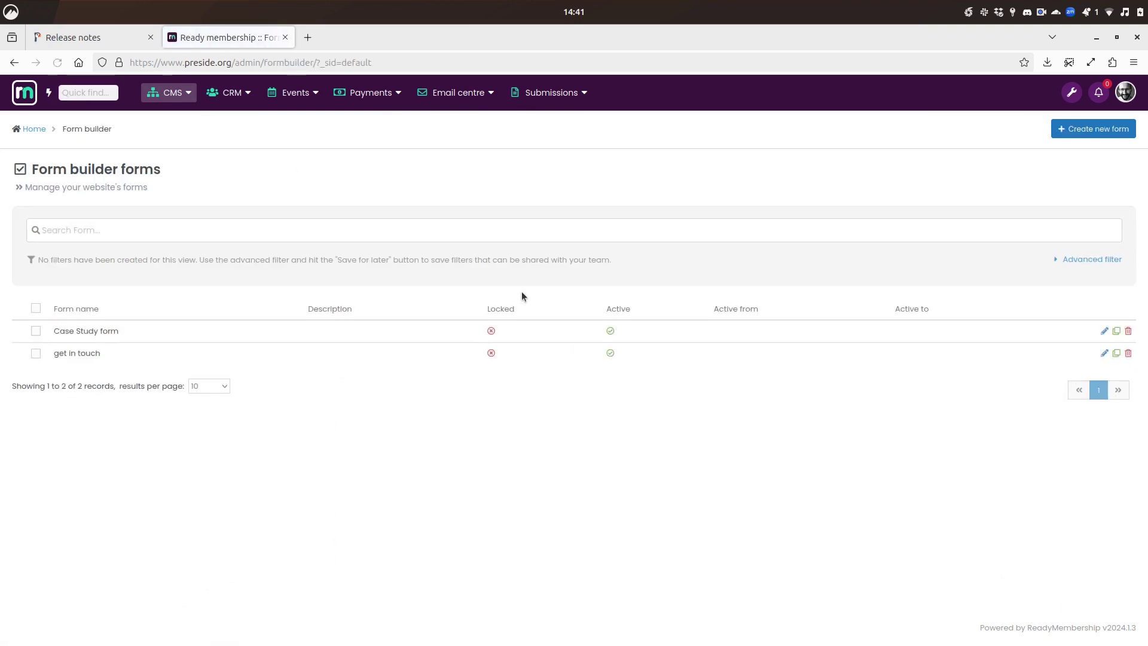
{"action": "left_click", "coordinate": [341, 330]}
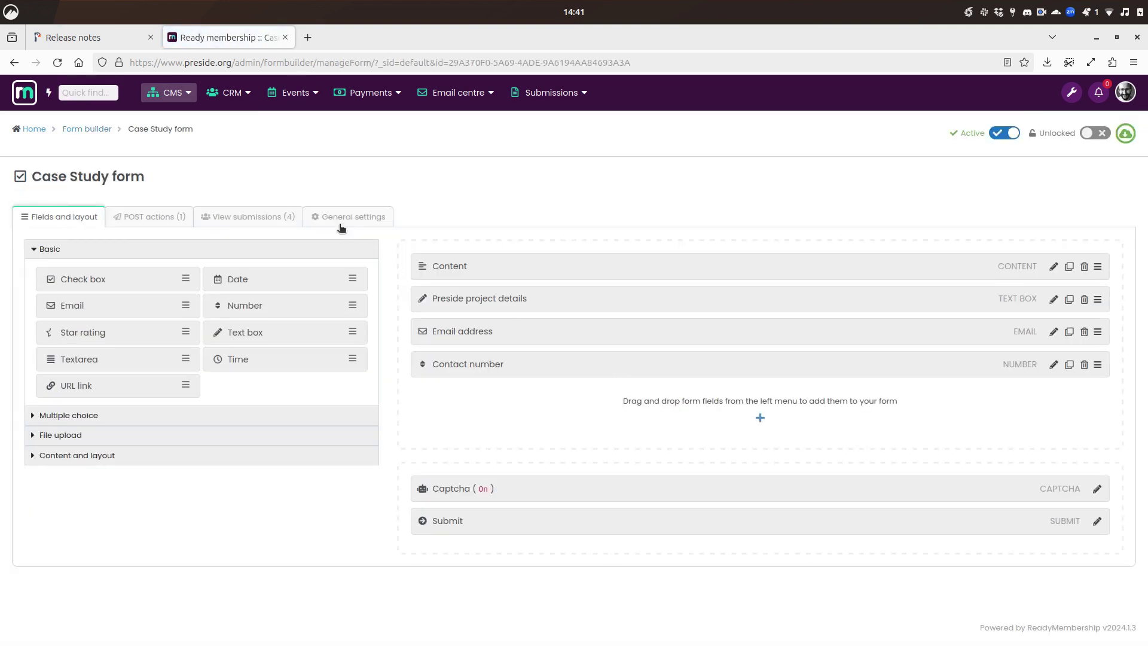
{"action": "left_click", "coordinate": [335, 221]}
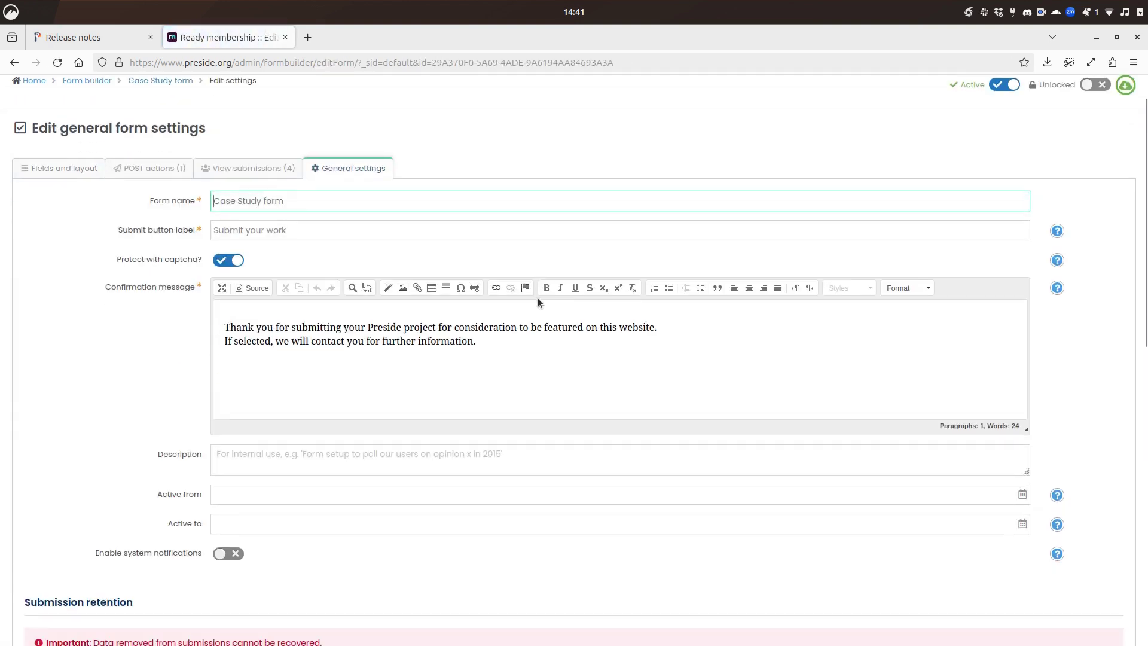
{"action": "scroll", "coordinate": [537, 298], "scroll_direction": "down", "scroll_amount": 5}
{"action": "left_click_drag", "start_coordinate": [34, 243], "coordinate": [184, 242]}
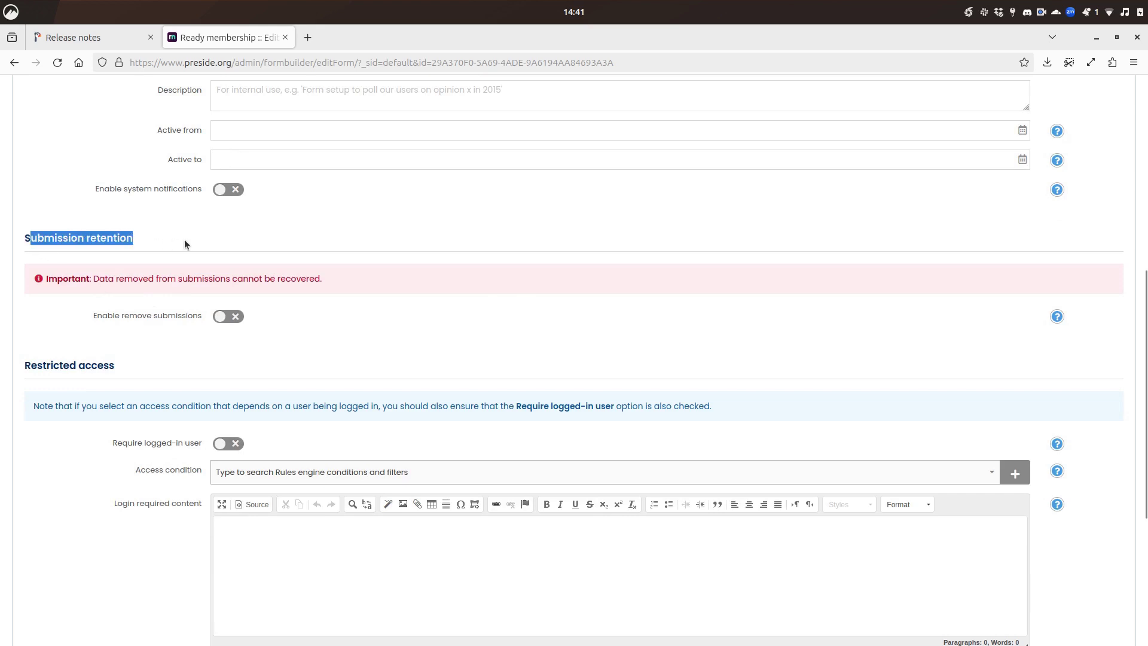
{"action": "left_click", "coordinate": [378, 252]}
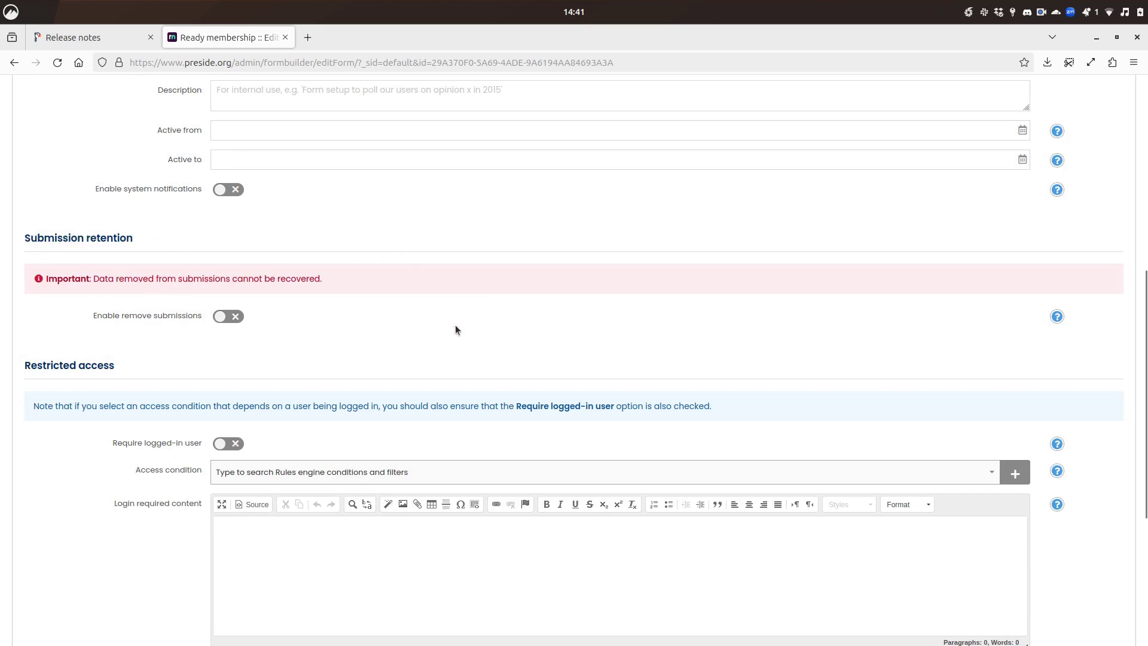
Turn on automatic submission removal after 30 days, then review the release notes' email logging and bot-traffic items
{"action": "left_click", "coordinate": [197, 320]}
{"action": "left_click_drag", "start_coordinate": [43, 279], "coordinate": [384, 287]}
{"action": "left_click", "coordinate": [666, 353]}
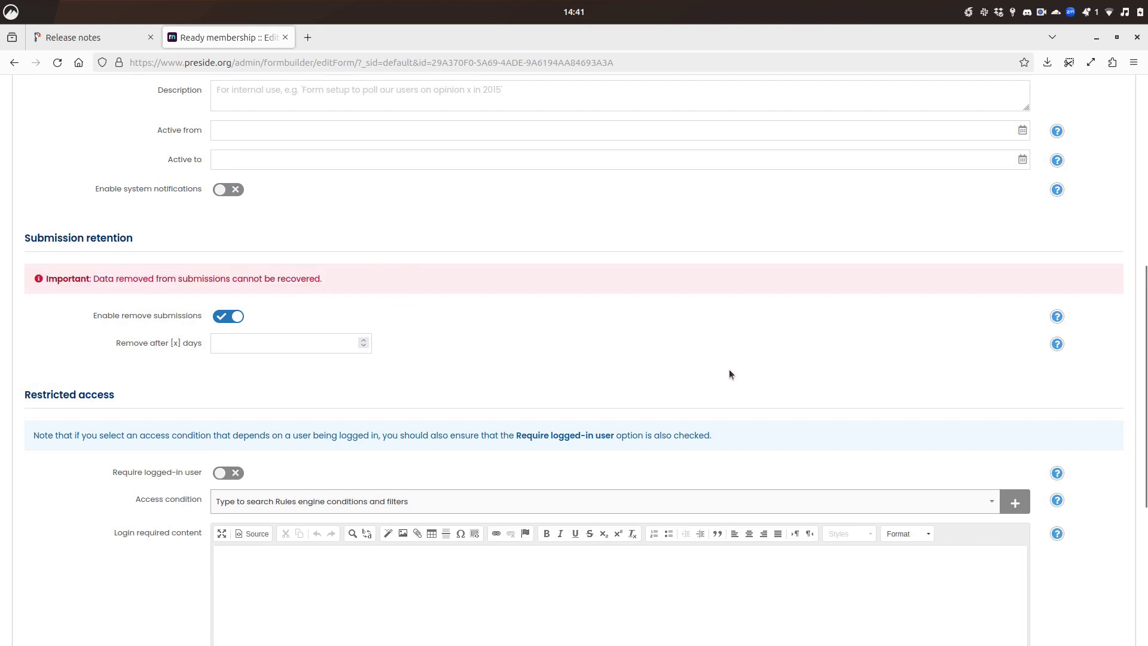
{"action": "left_click", "coordinate": [279, 346]}
{"action": "type", "text": "30"}
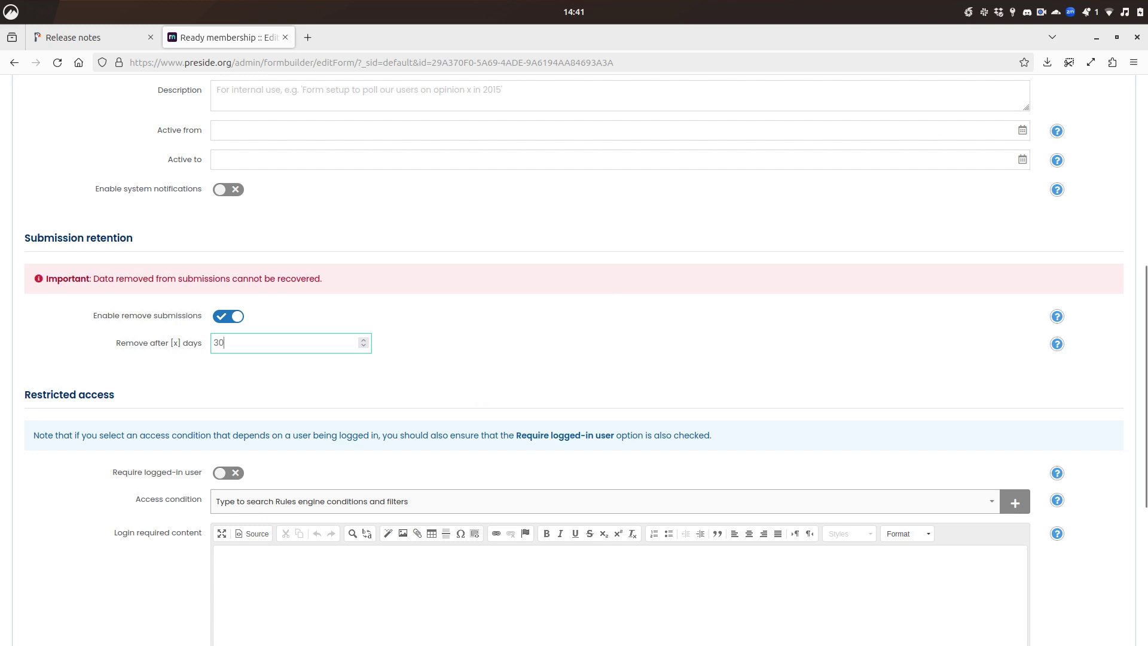
{"action": "left_click", "coordinate": [71, 37]}
{"action": "left_click_drag", "start_coordinate": [317, 408], "coordinate": [537, 439]}
{"action": "left_click", "coordinate": [330, 417]}
{"action": "left_click_drag", "start_coordinate": [319, 408], "coordinate": [619, 448]}
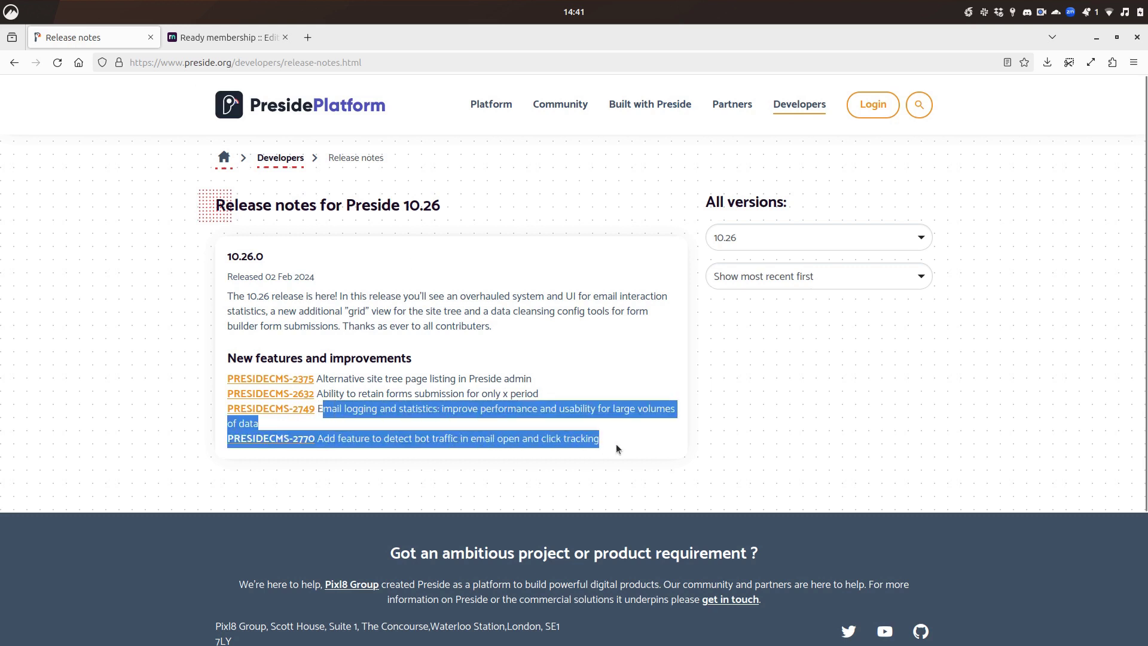
{"action": "left_click", "coordinate": [625, 447]}
{"action": "left_click_drag", "start_coordinate": [388, 439], "coordinate": [596, 436]}
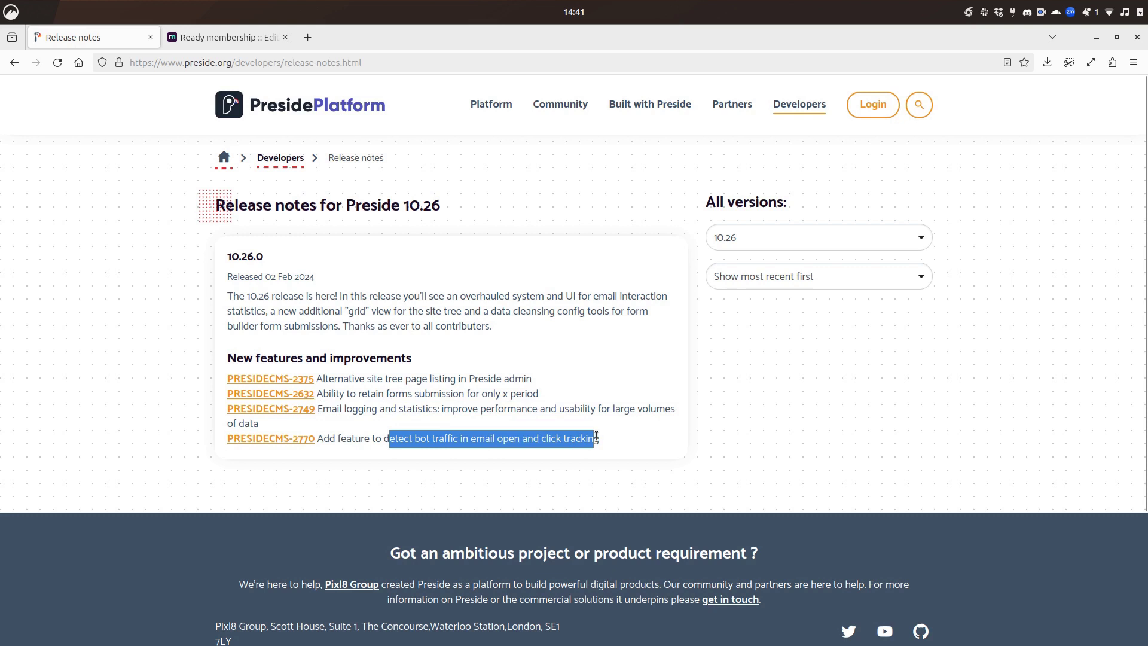
{"action": "left_click", "coordinate": [620, 439]}
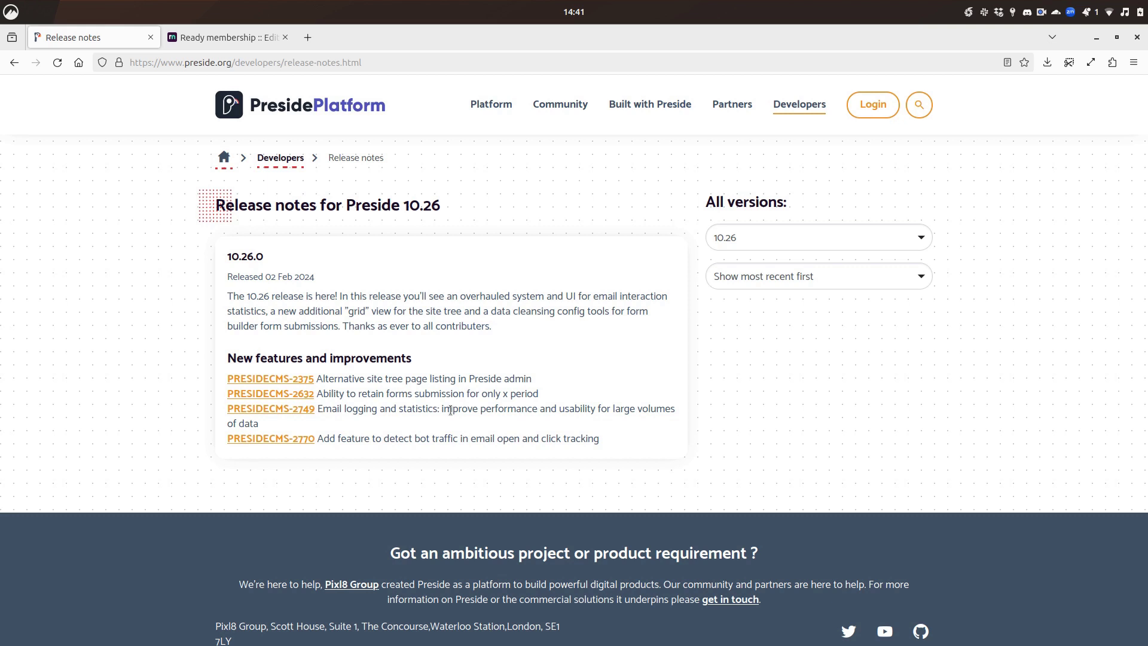
Go from the form settings to Email centre > Emails & newsletters, confirming Leave Page
{"action": "left_click", "coordinate": [217, 36]}
{"action": "scroll", "coordinate": [681, 157], "scroll_direction": "up", "scroll_amount": 8}
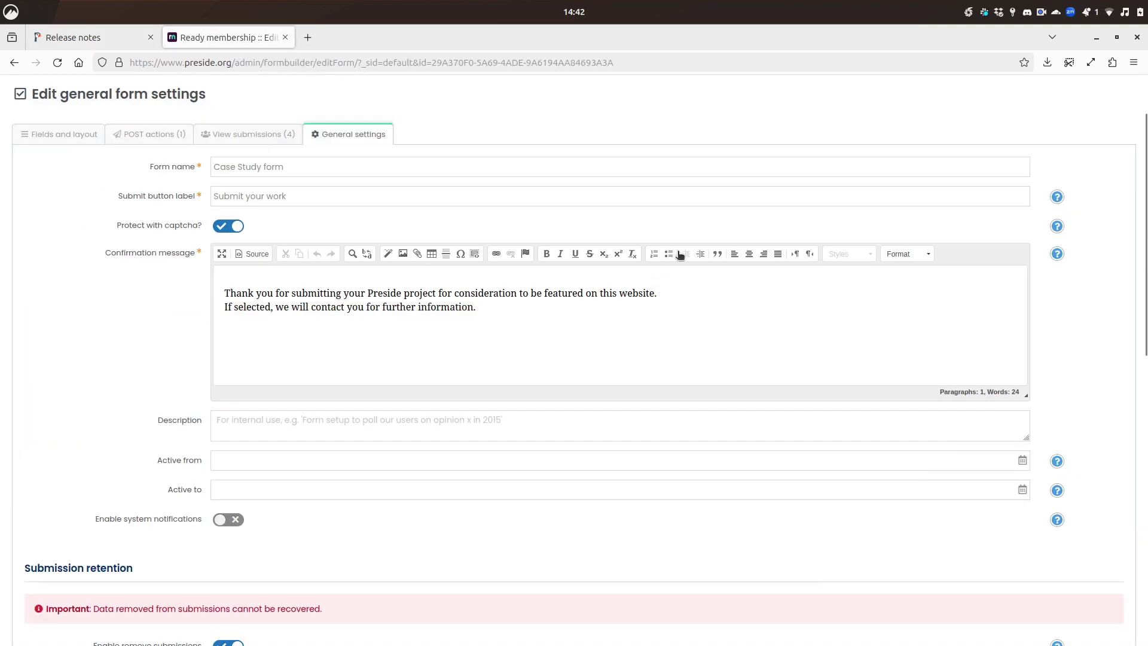
{"action": "left_click", "coordinate": [474, 92]}
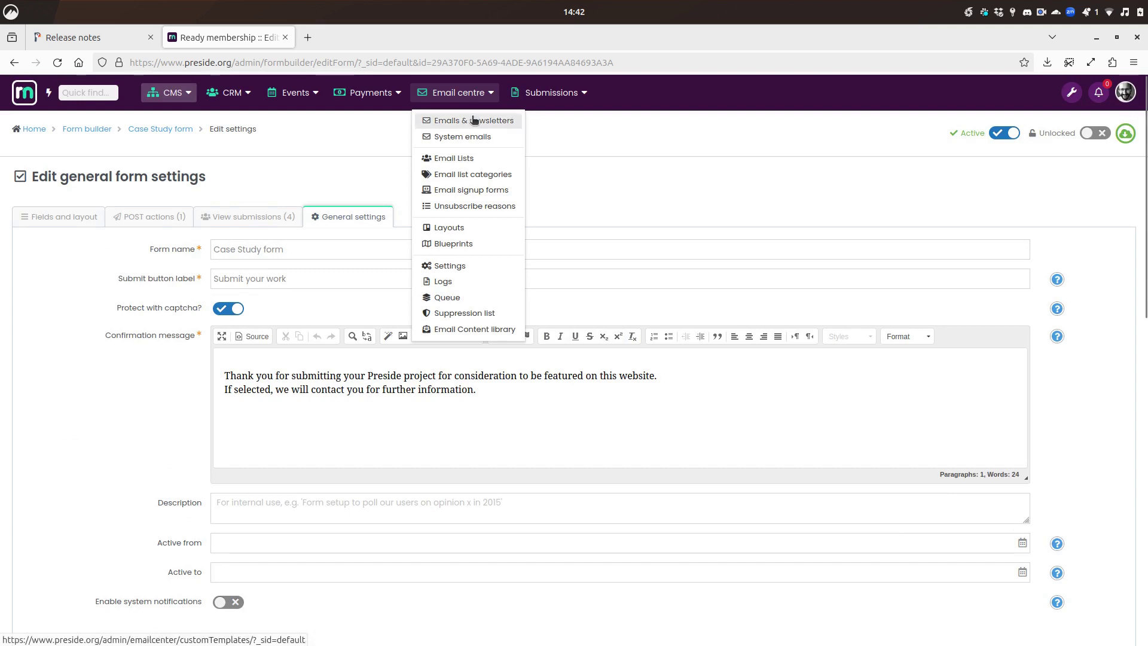
{"action": "left_click", "coordinate": [473, 120]}
{"action": "left_click", "coordinate": [680, 385]}
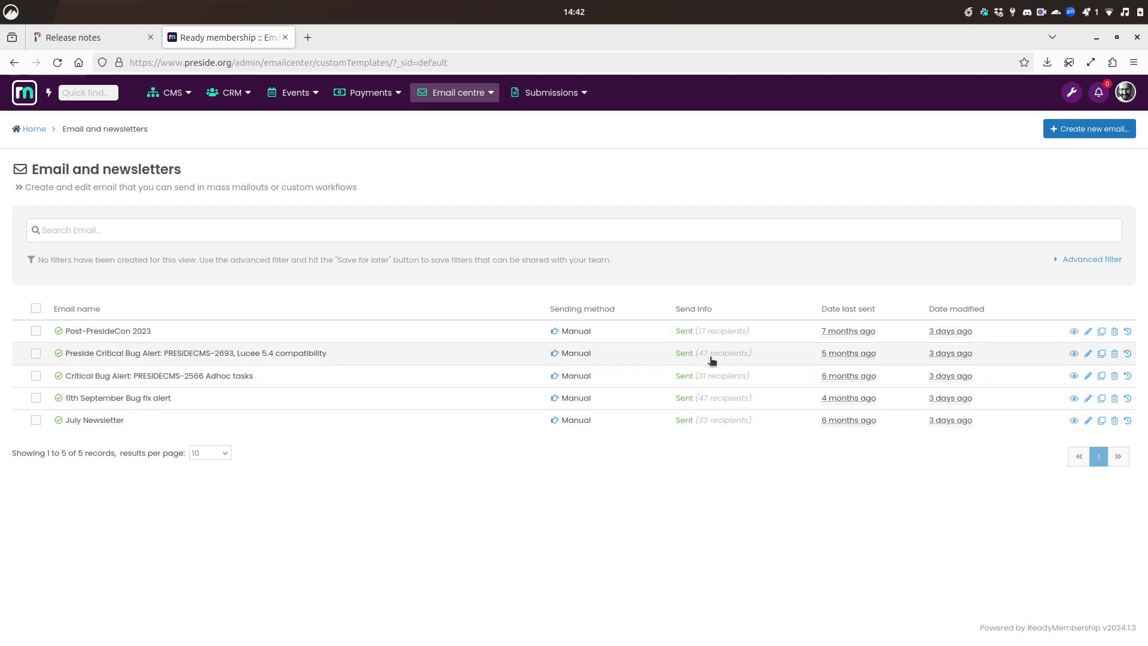
Open the Critical Bug Alert PRESIDECMS-2693 email, note its 47 sent, and view its Performance stats
{"action": "left_click", "coordinate": [722, 357]}
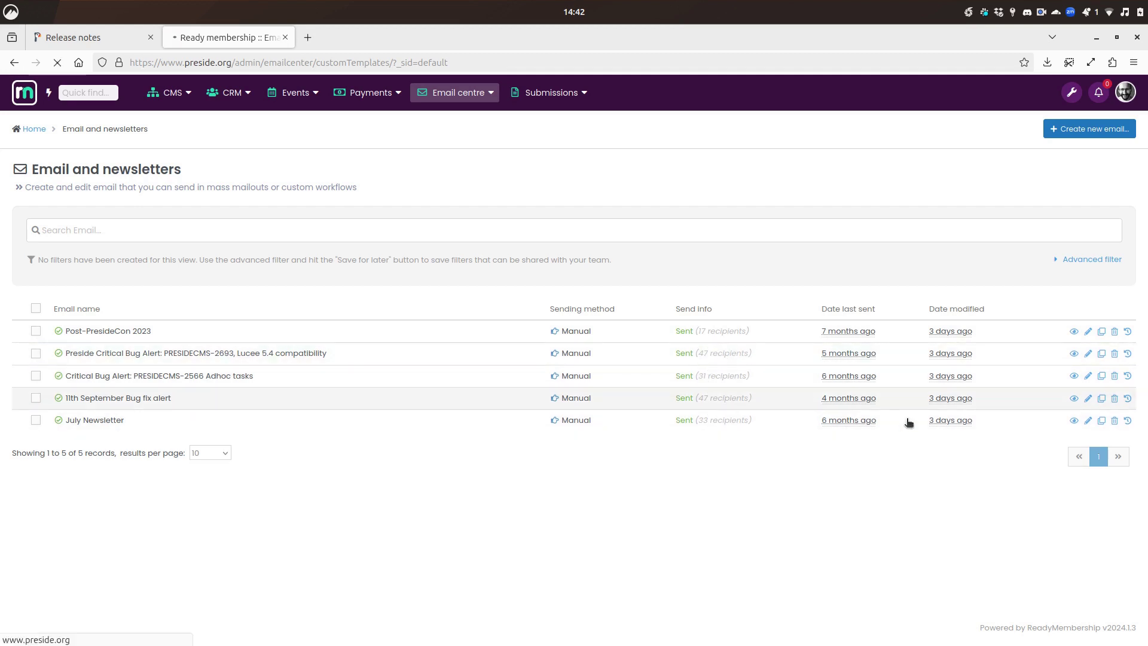
{"action": "left_click_drag", "start_coordinate": [24, 253], "coordinate": [123, 253]}
{"action": "double_click", "coordinate": [103, 251]}
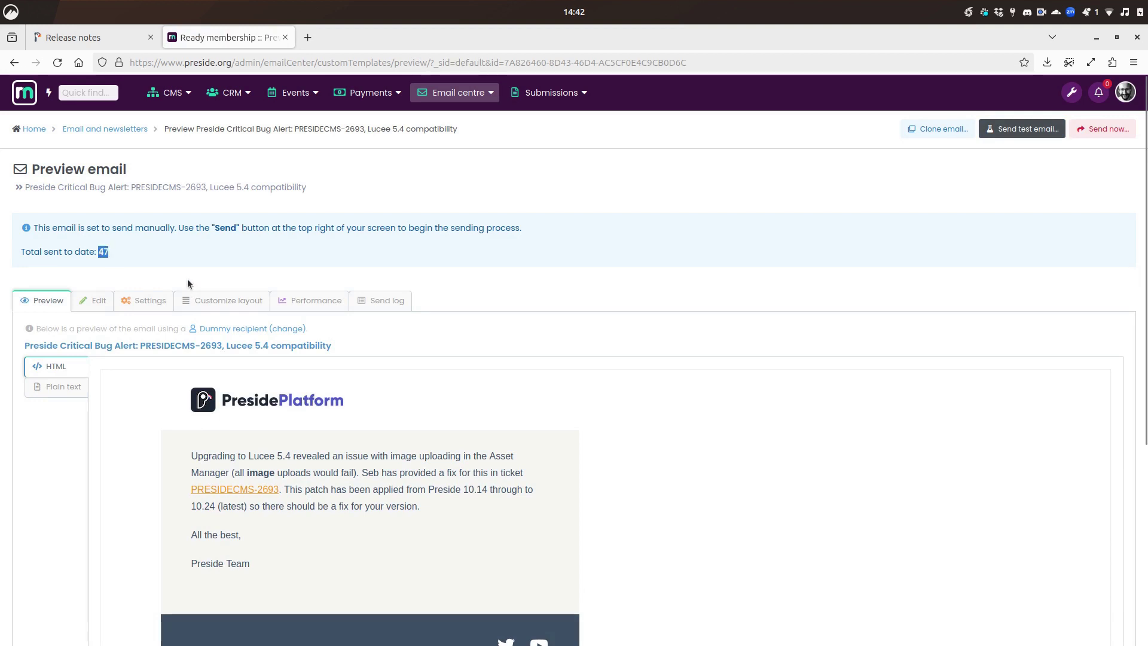
{"action": "left_click", "coordinate": [335, 253]}
{"action": "left_click", "coordinate": [313, 300]}
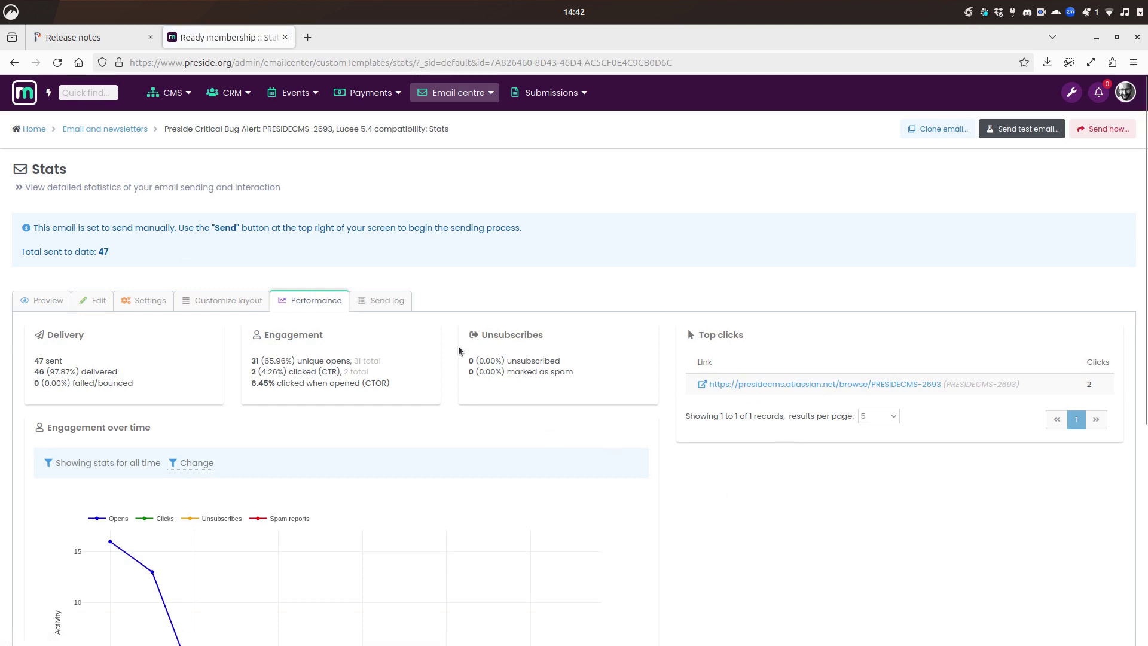
{"action": "scroll", "coordinate": [459, 351], "scroll_direction": "down", "scroll_amount": 3}
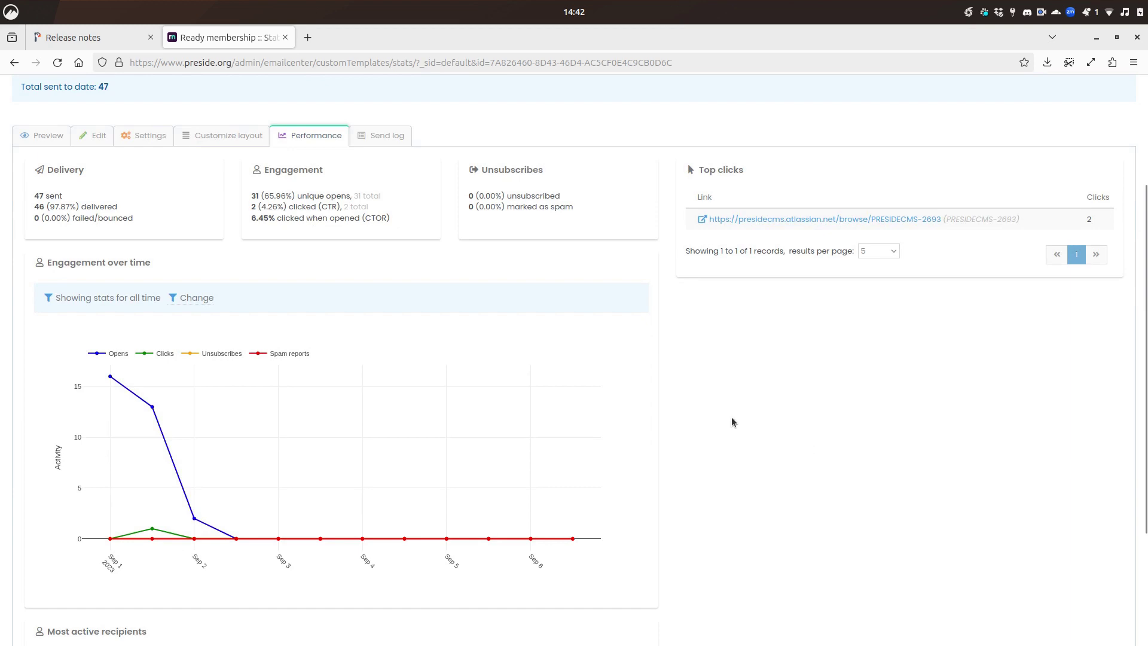
{"action": "scroll", "coordinate": [739, 448], "scroll_direction": "up", "scroll_amount": 3}
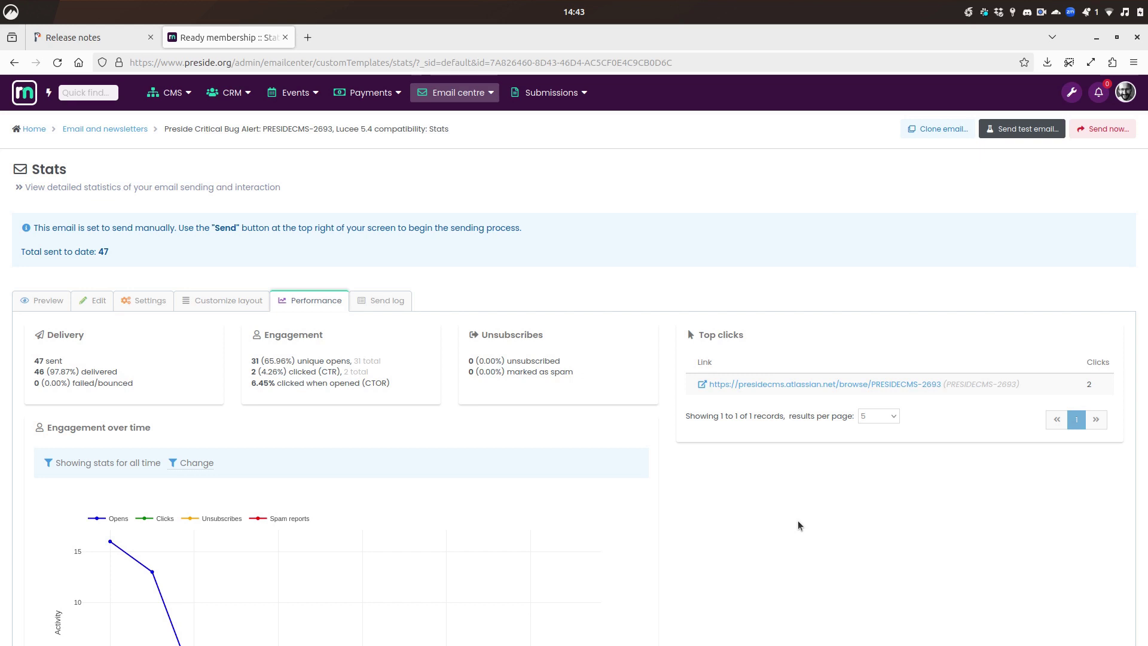
{"action": "scroll", "coordinate": [799, 523], "scroll_direction": "down", "scroll_amount": 2}
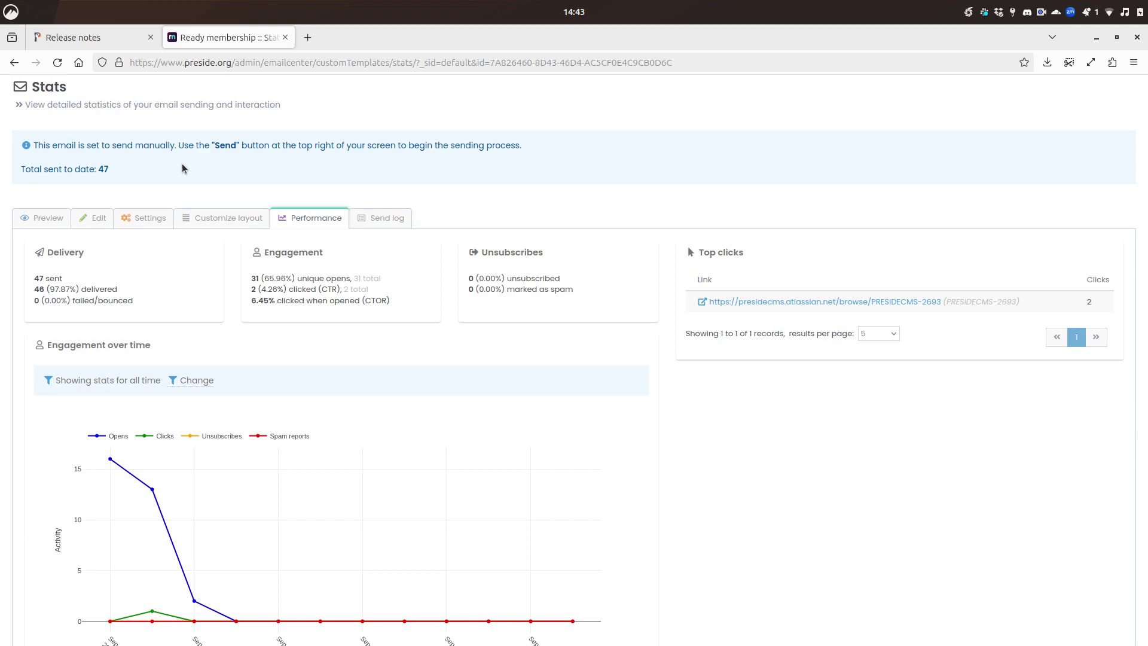
{"action": "scroll", "coordinate": [343, 347], "scroll_direction": "down", "scroll_amount": 3}
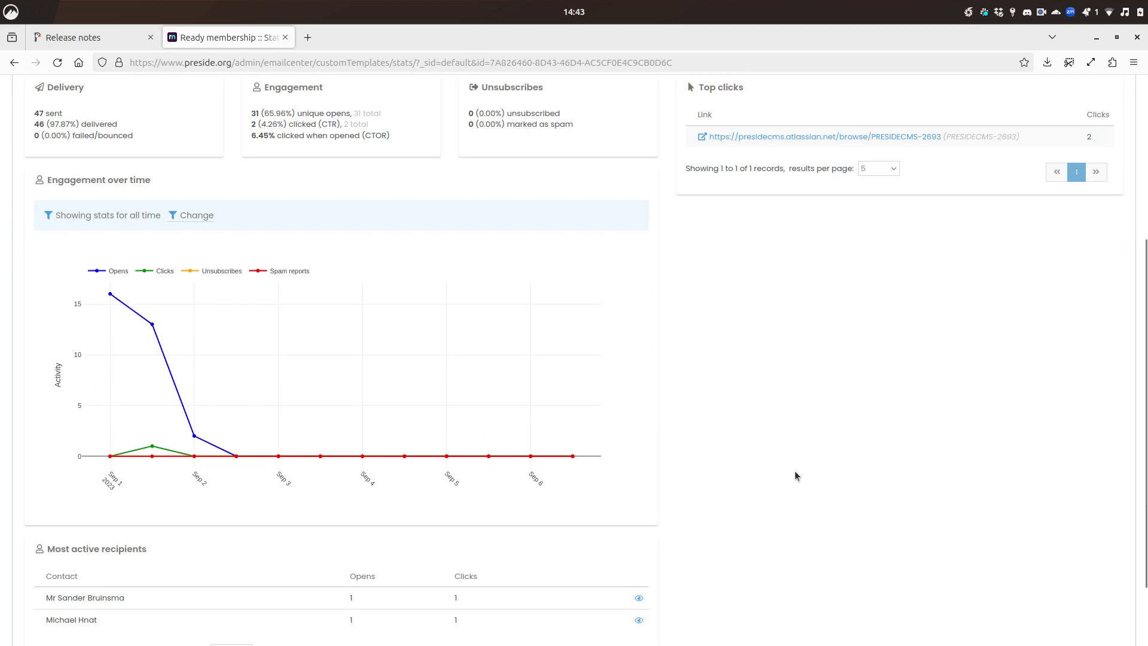
{"action": "scroll", "coordinate": [801, 470], "scroll_direction": "up", "scroll_amount": 3}
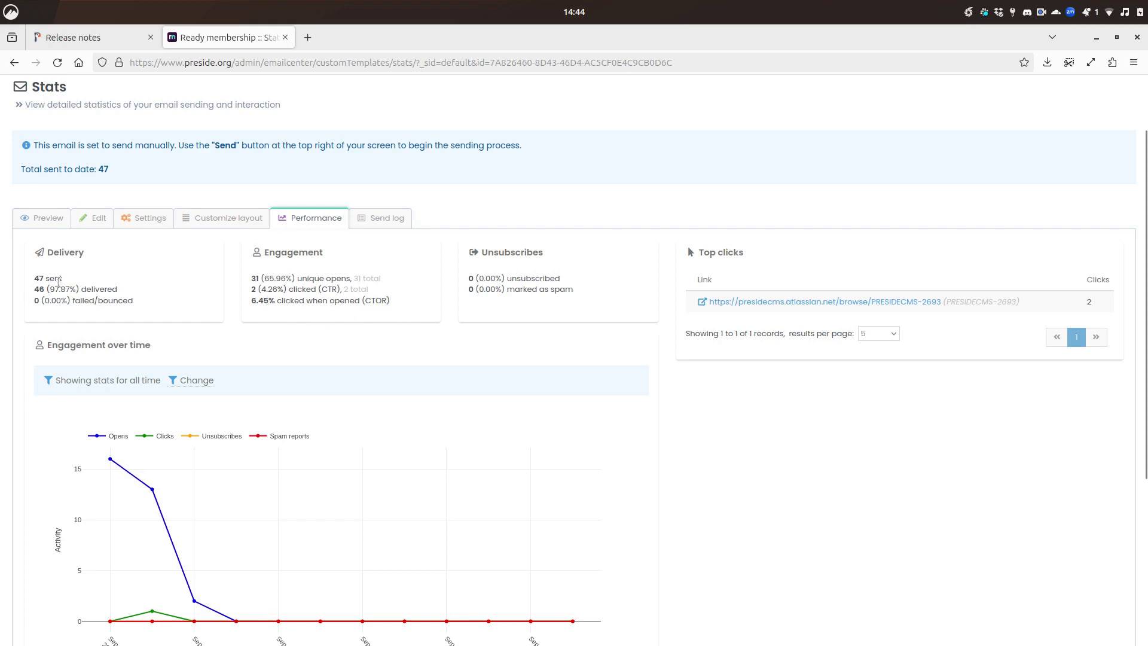
{"action": "left_click_drag", "start_coordinate": [55, 279], "coordinate": [159, 297]}
{"action": "left_click_drag", "start_coordinate": [478, 278], "coordinate": [582, 291]}
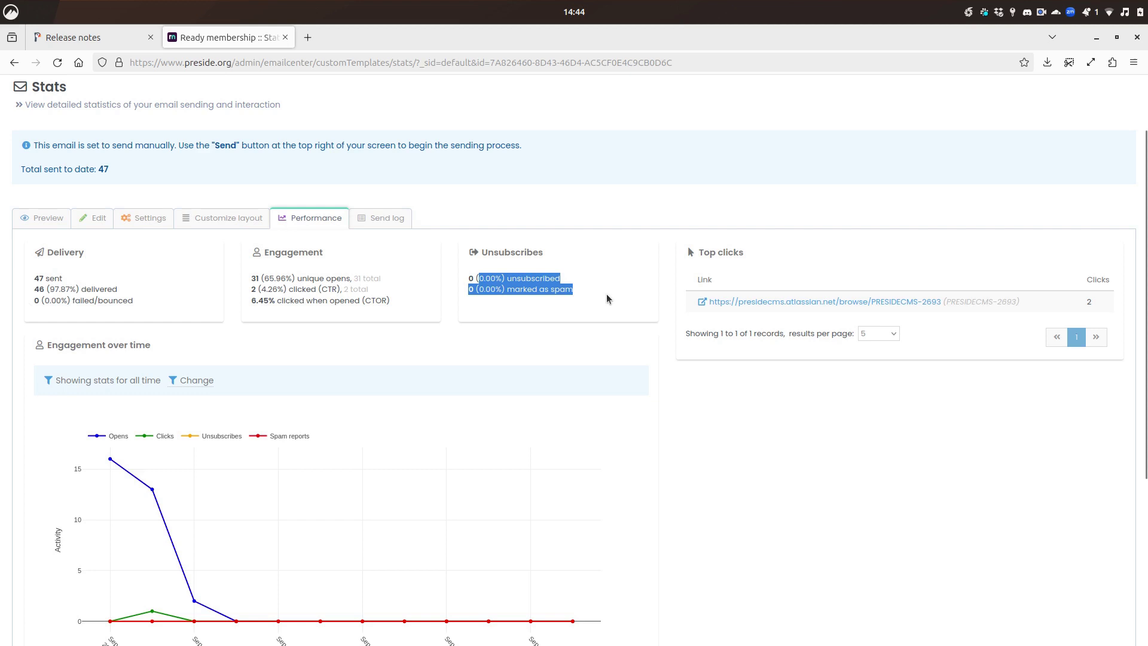
{"action": "left_click", "coordinate": [607, 295]}
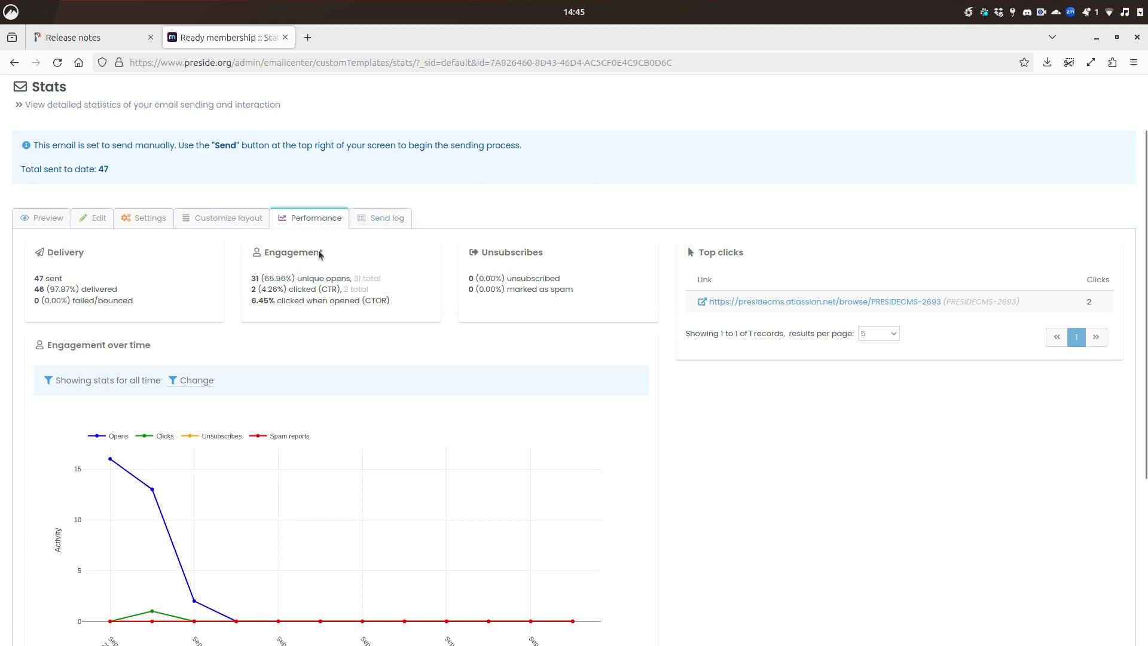
{"action": "left_click_drag", "start_coordinate": [253, 279], "coordinate": [521, 315]}
{"action": "left_click", "coordinate": [293, 282]}
{"action": "left_click_drag", "start_coordinate": [258, 289], "coordinate": [562, 305]}
{"action": "left_click", "coordinate": [622, 318]}
{"action": "left_click_drag", "start_coordinate": [34, 278], "coordinate": [555, 313]}
On the Template 1000 stats, highlight the 12 unique and 81 total clicks and the bot activity warning
{"action": "left_click", "coordinate": [550, 313]}
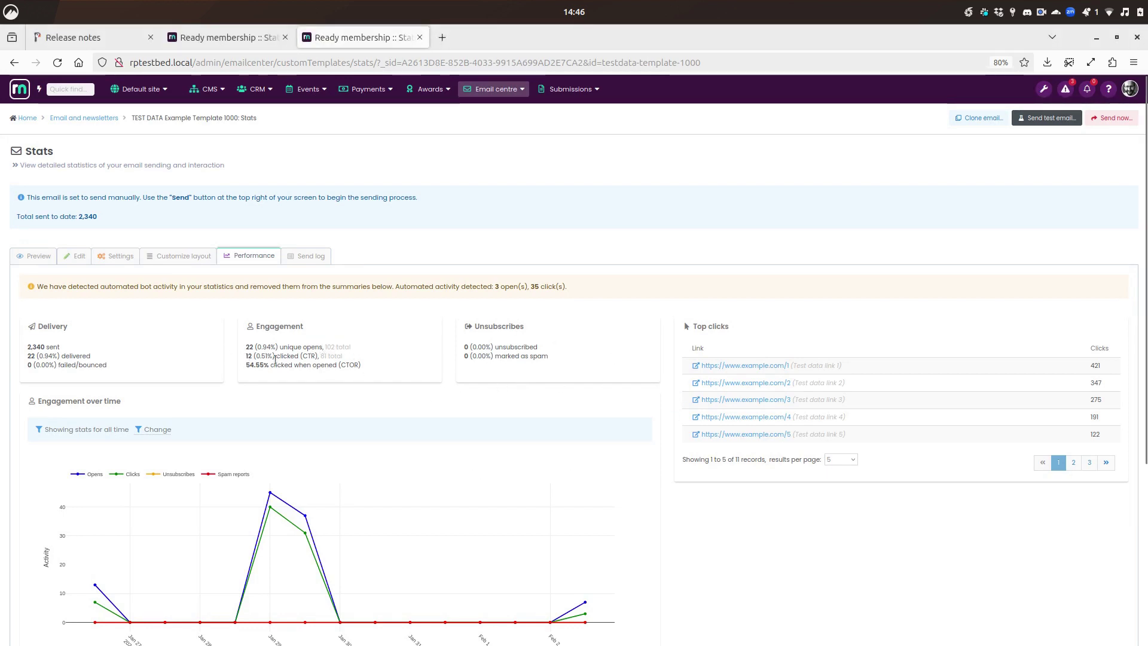
{"action": "left_click_drag", "start_coordinate": [245, 357], "coordinate": [315, 355]}
{"action": "double_click", "coordinate": [248, 357]}
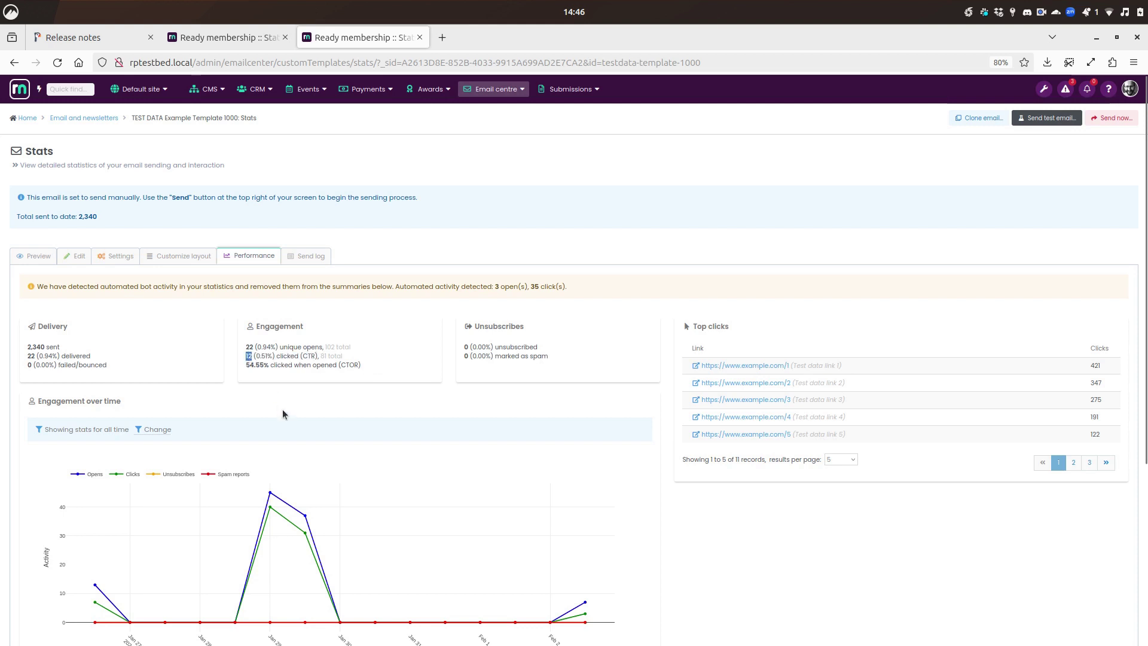
{"action": "double_click", "coordinate": [323, 357]}
{"action": "left_click_drag", "start_coordinate": [104, 287], "coordinate": [357, 300]}
{"action": "left_click", "coordinate": [359, 300]}
{"action": "left_click_drag", "start_coordinate": [493, 286], "coordinate": [587, 289]}
{"action": "left_click", "coordinate": [590, 291]}
{"action": "left_click", "coordinate": [585, 289]}
{"action": "scroll", "coordinate": [598, 302], "scroll_direction": "down", "scroll_amount": 3}
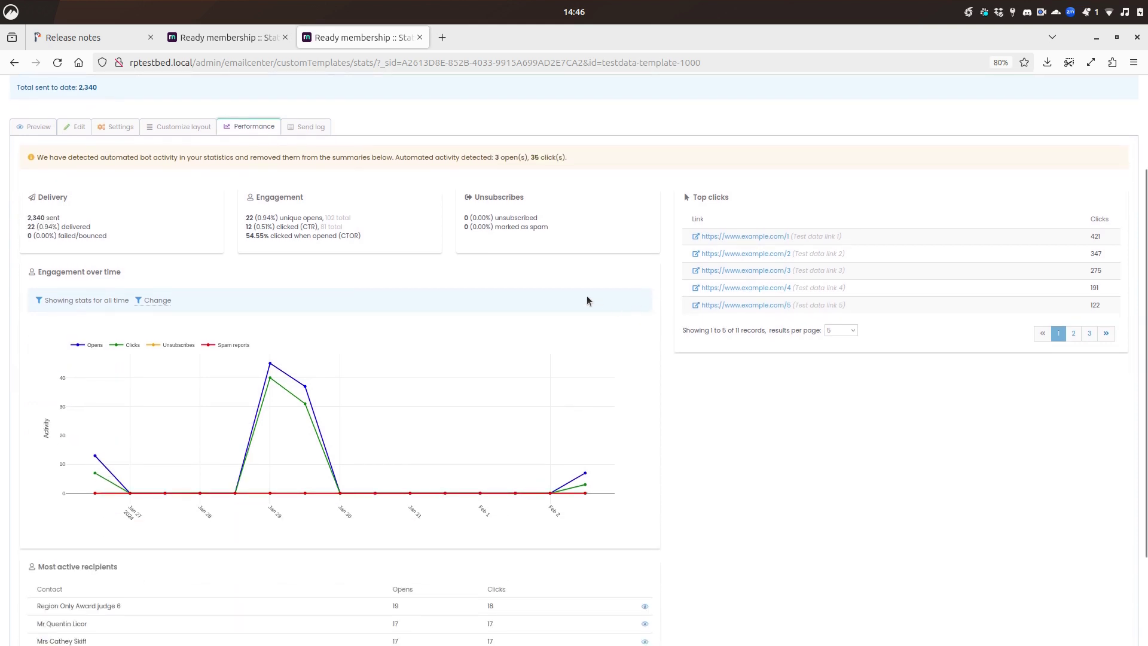
{"action": "scroll", "coordinate": [587, 301], "scroll_direction": "down", "scroll_amount": 3}
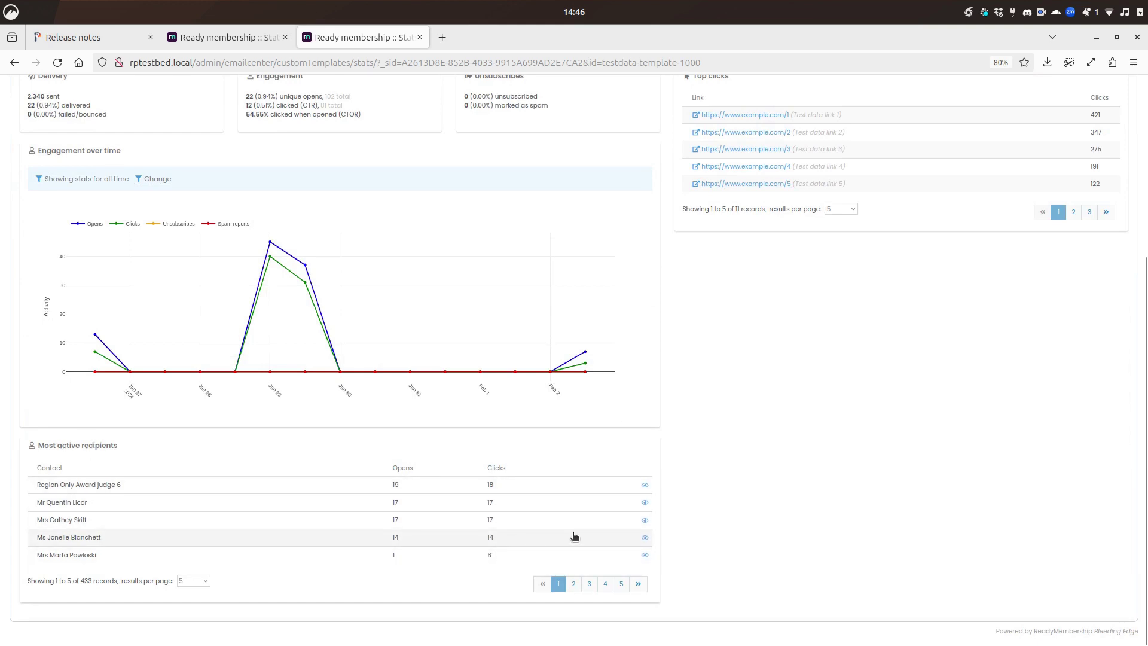
{"action": "scroll", "coordinate": [842, 471], "scroll_direction": "up", "scroll_amount": 5}
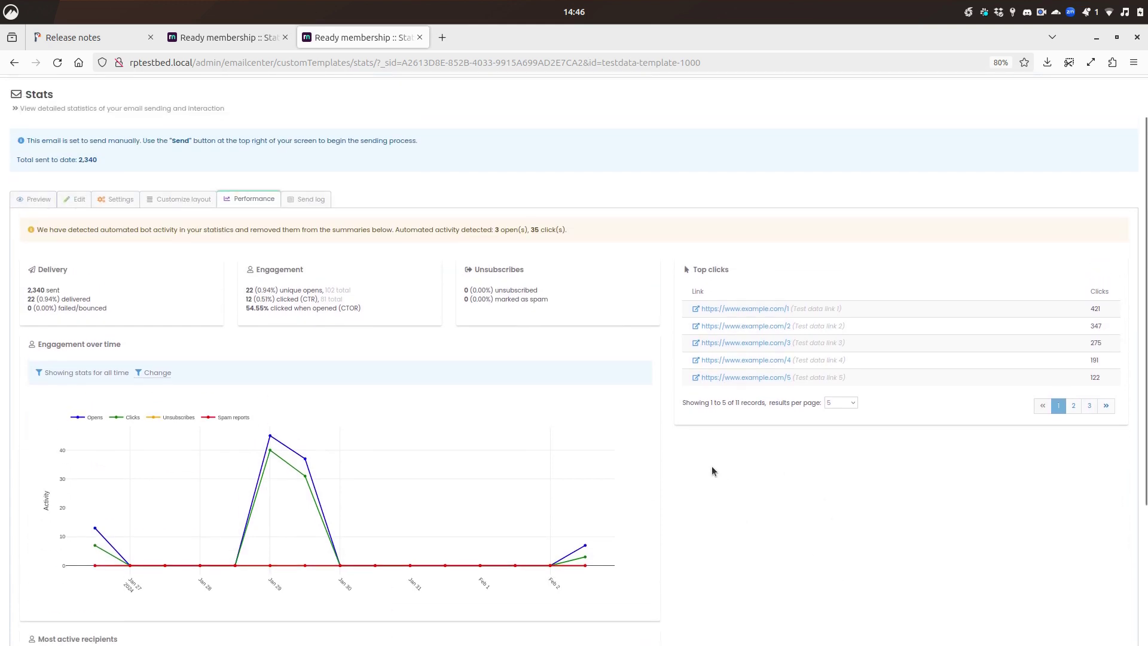